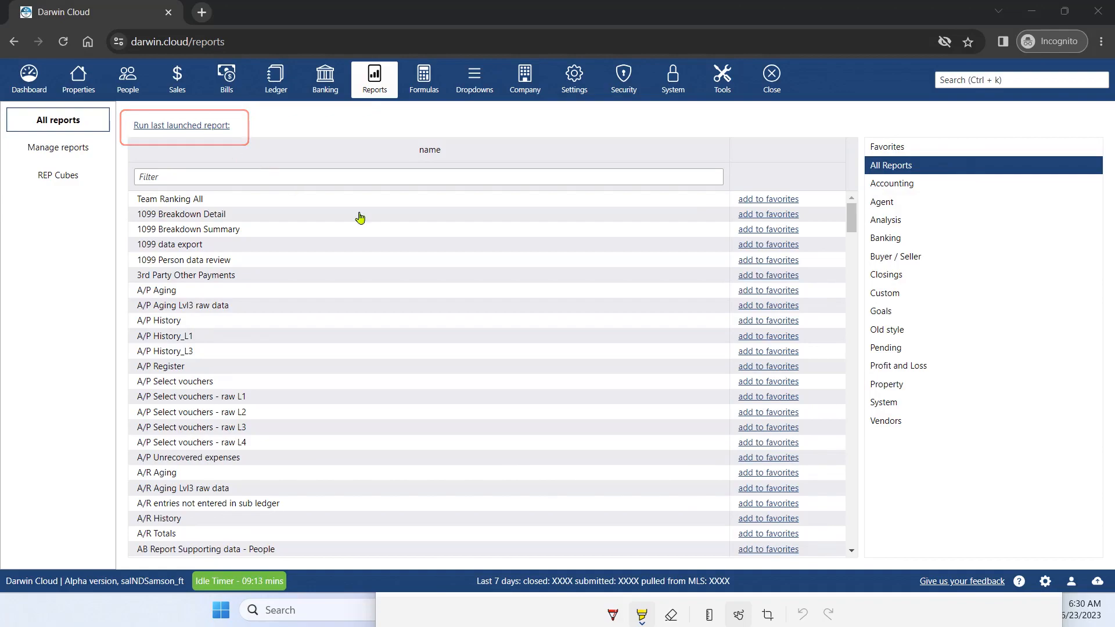
- Open the Closings by Agent report from the Closings category and set its predefined date range to This Year
click(889, 275)
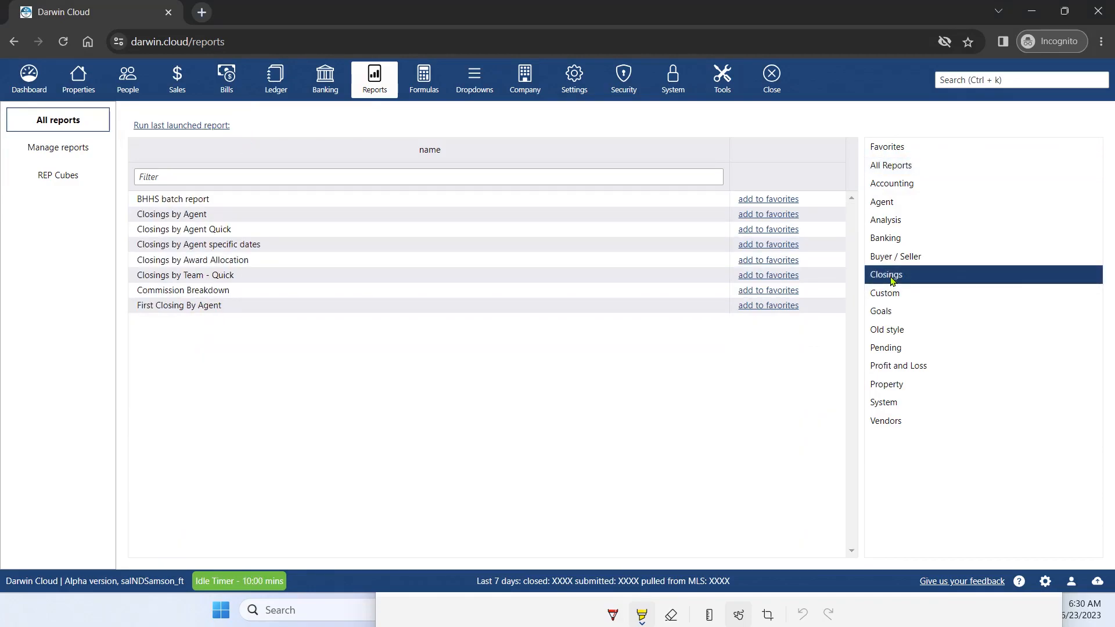
double_click(231, 215)
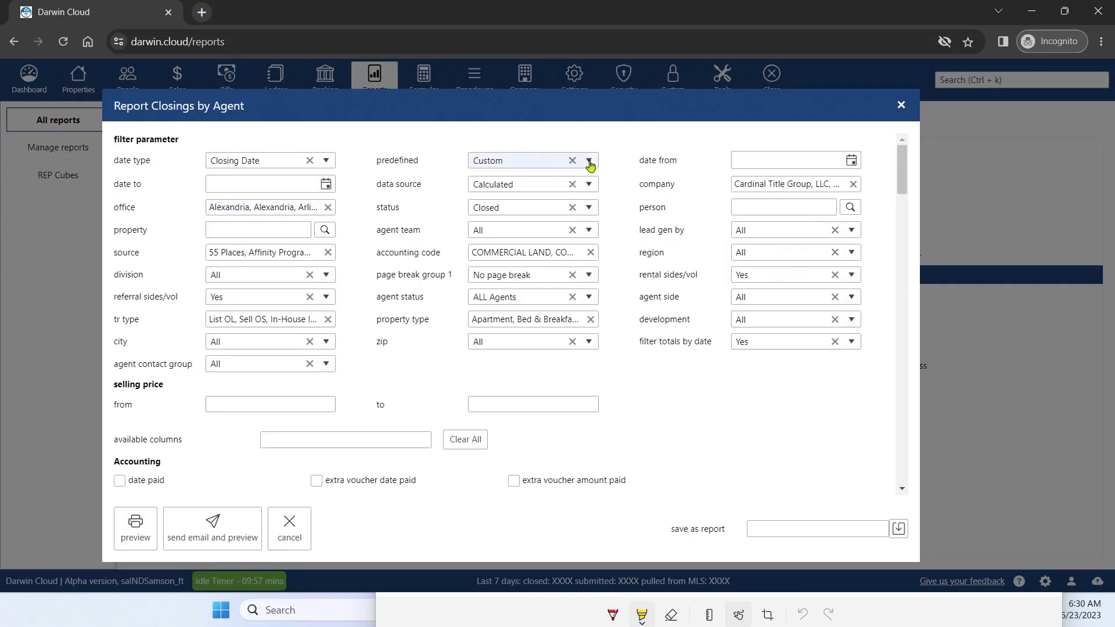
click(589, 161)
click(591, 308)
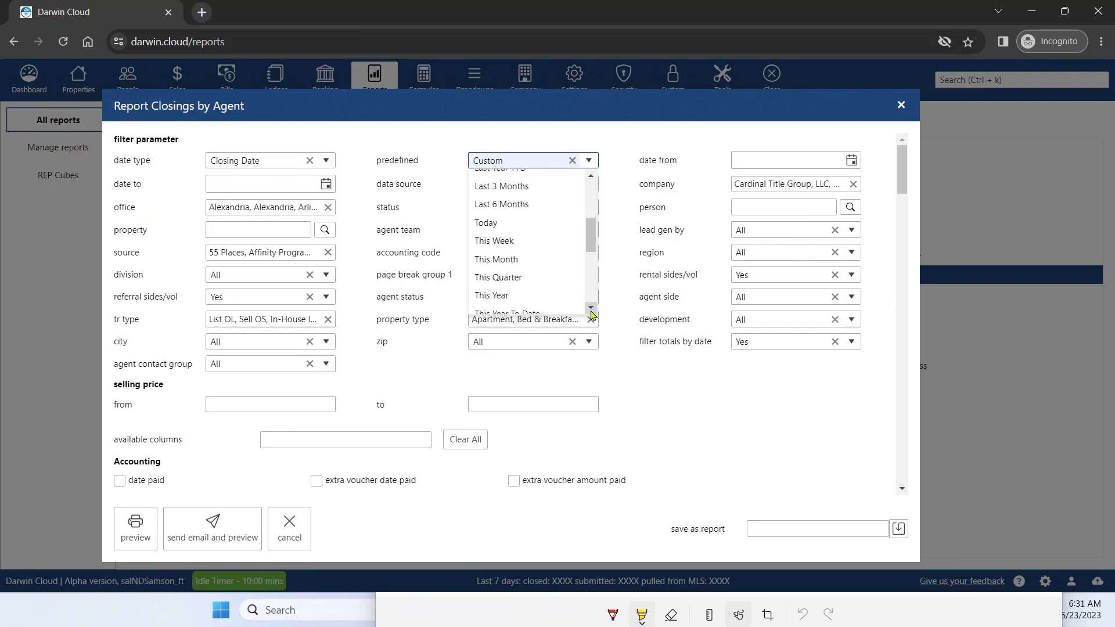
click(544, 300)
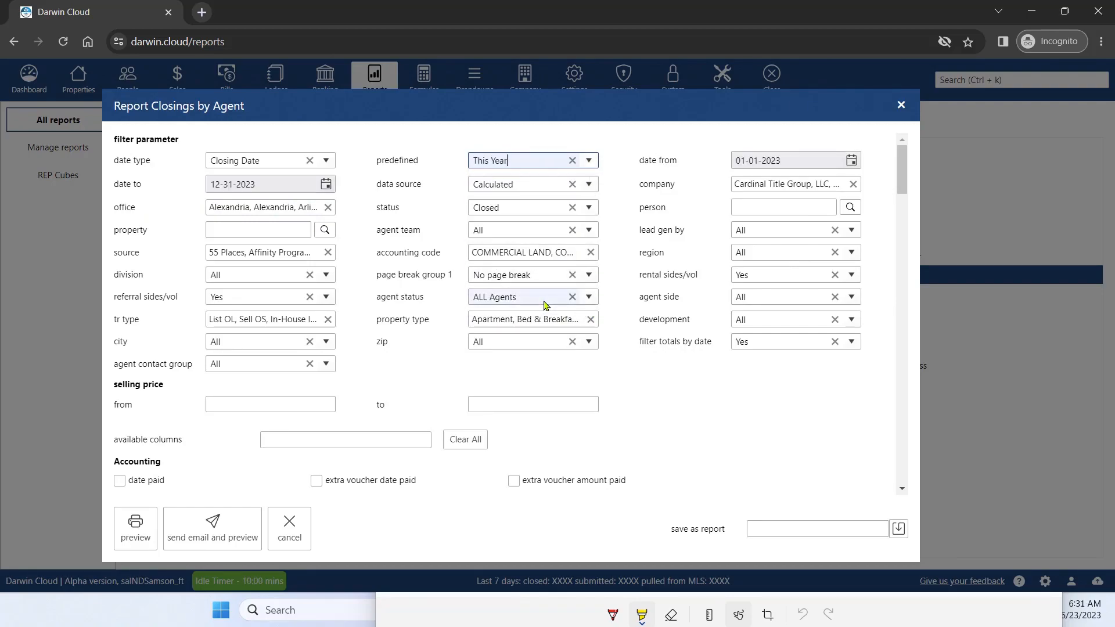
- Limit the report's company filter to Samson Properties, LLC only
click(813, 184)
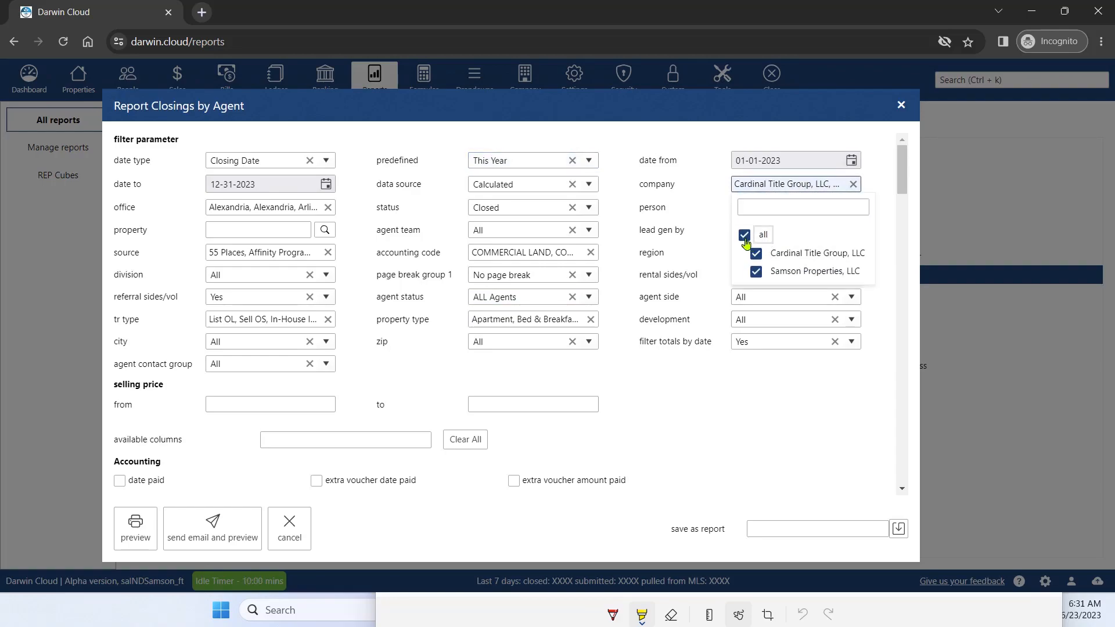
click(746, 235)
click(767, 270)
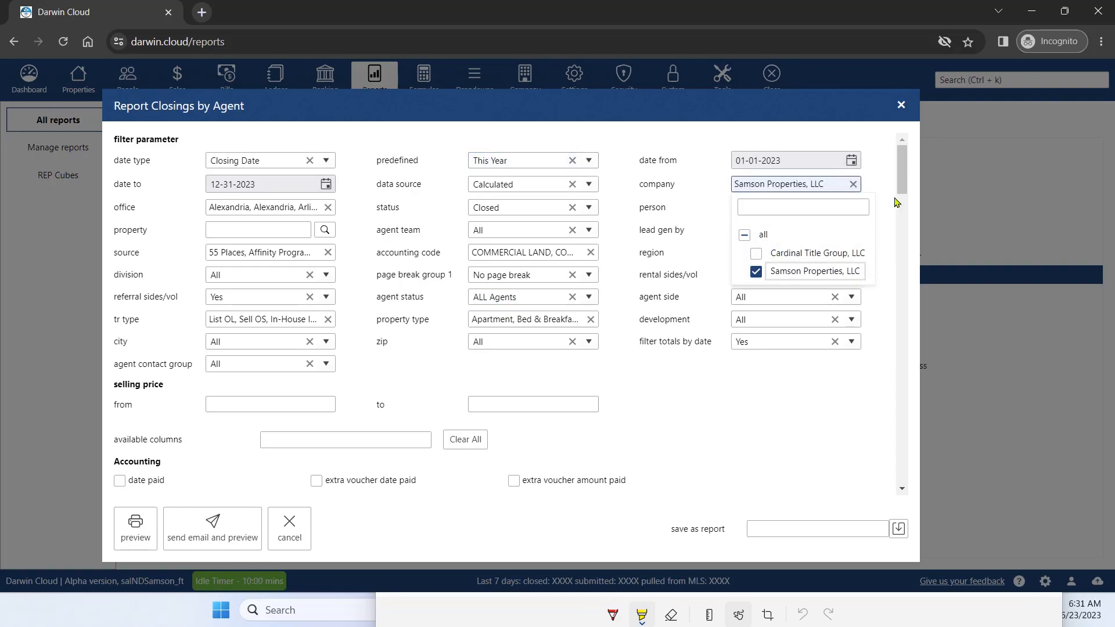
- Remove the trans fee list, trans fee sell, both trans fee pro-rate $, Referral pro-rate, Agent Fines and bill deduct columns from the report
drag(900, 170, 900, 233)
click(711, 240)
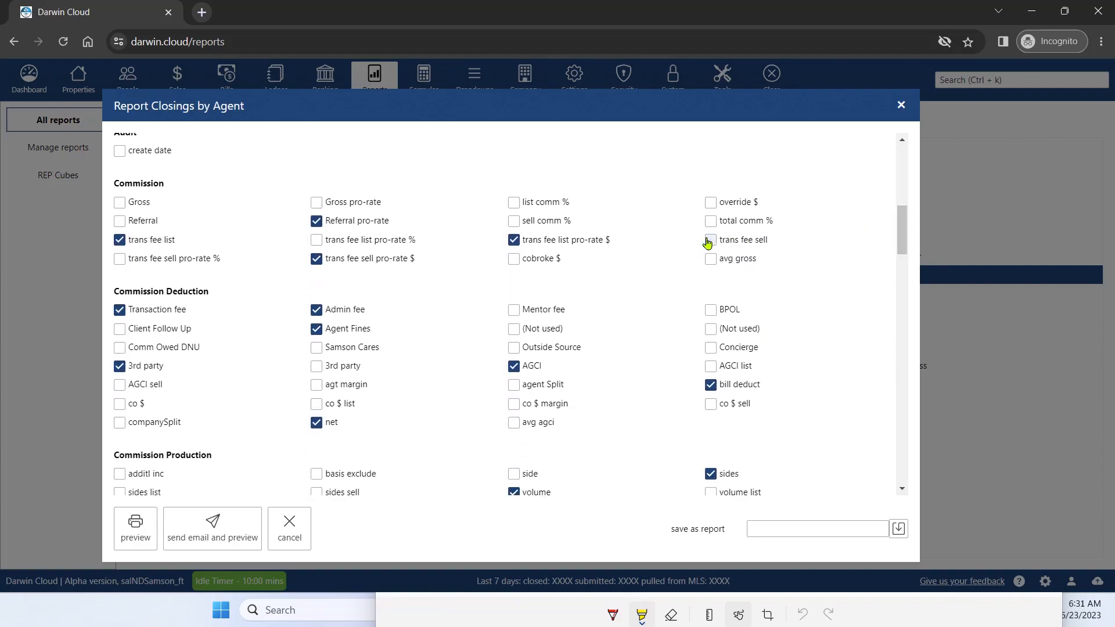
click(514, 242)
click(317, 260)
click(317, 223)
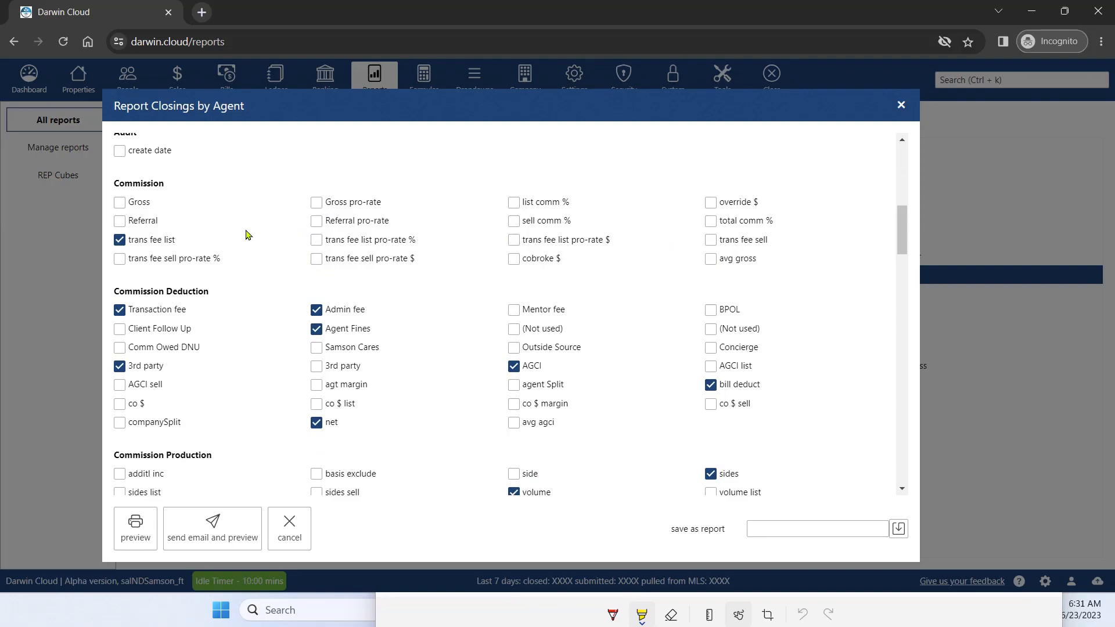
click(119, 241)
click(316, 331)
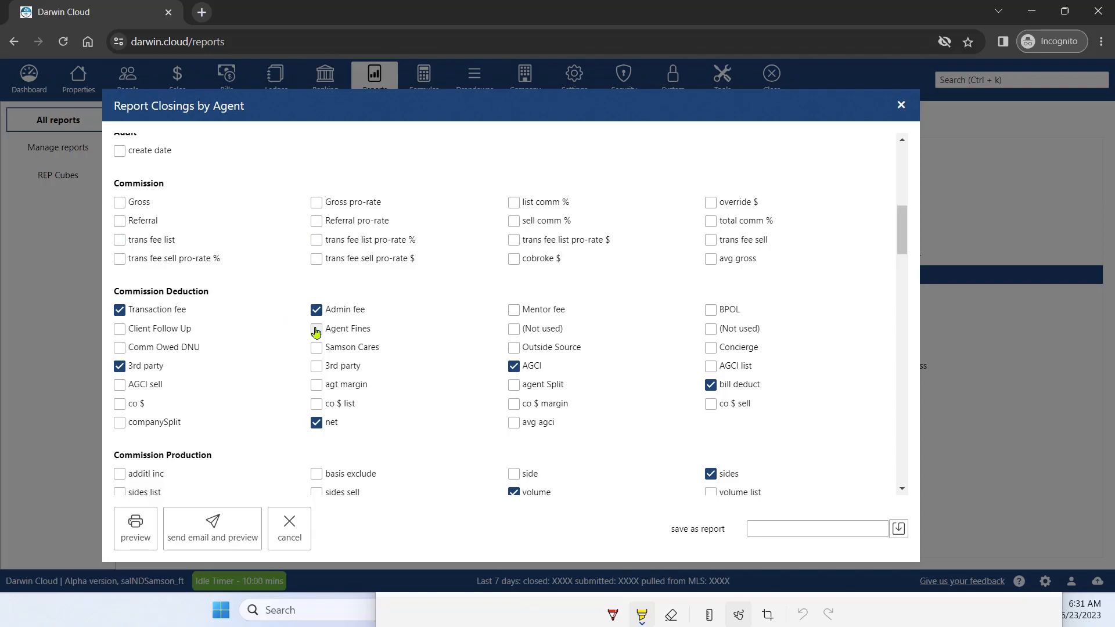
click(711, 385)
- Preview the Closings by Agent report and page through it to page 3
drag(900, 236, 779, 528)
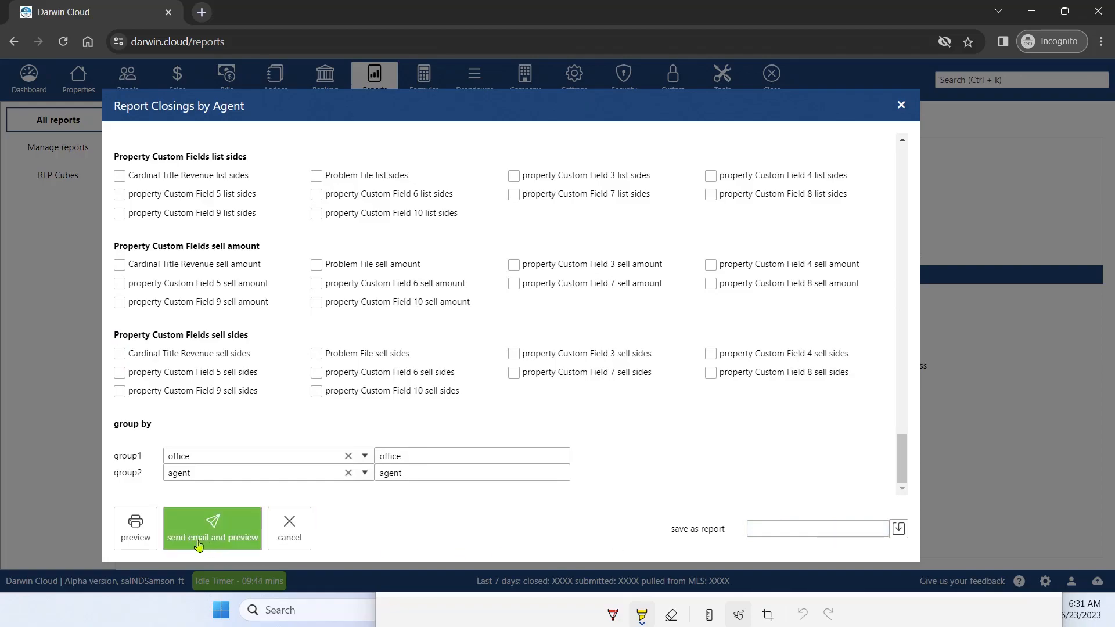
click(137, 542)
drag(1110, 206, 1107, 161)
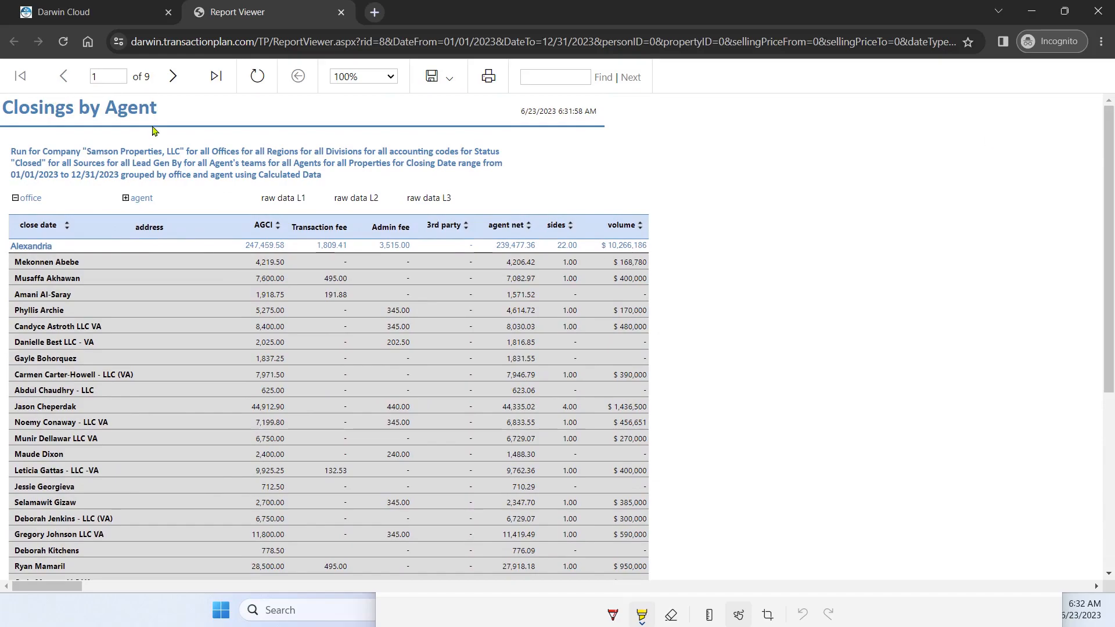
click(176, 81)
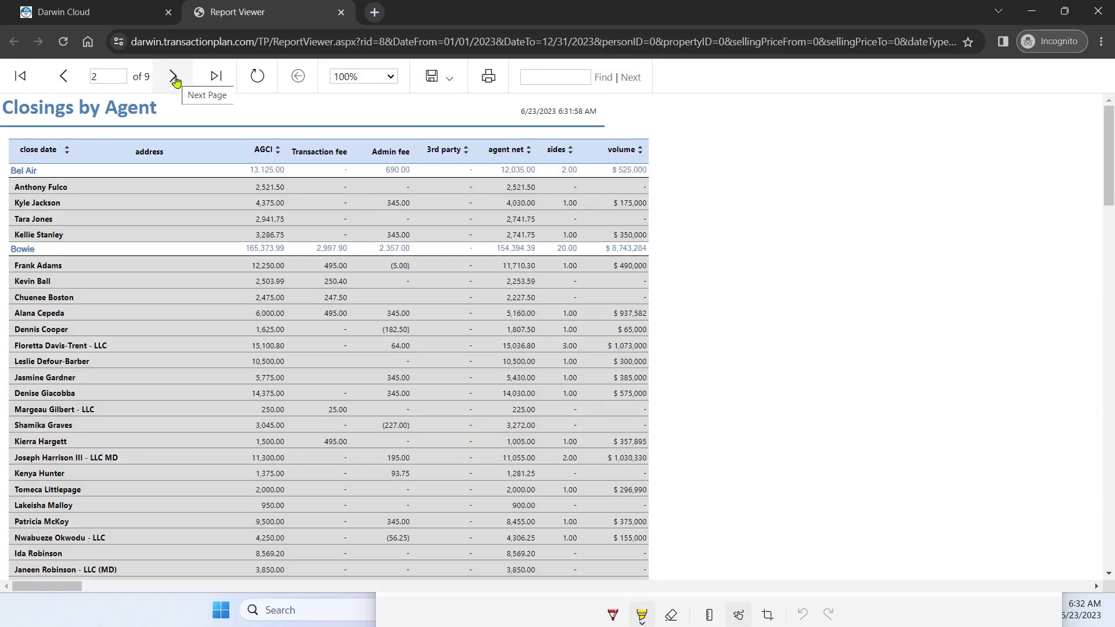
click(174, 76)
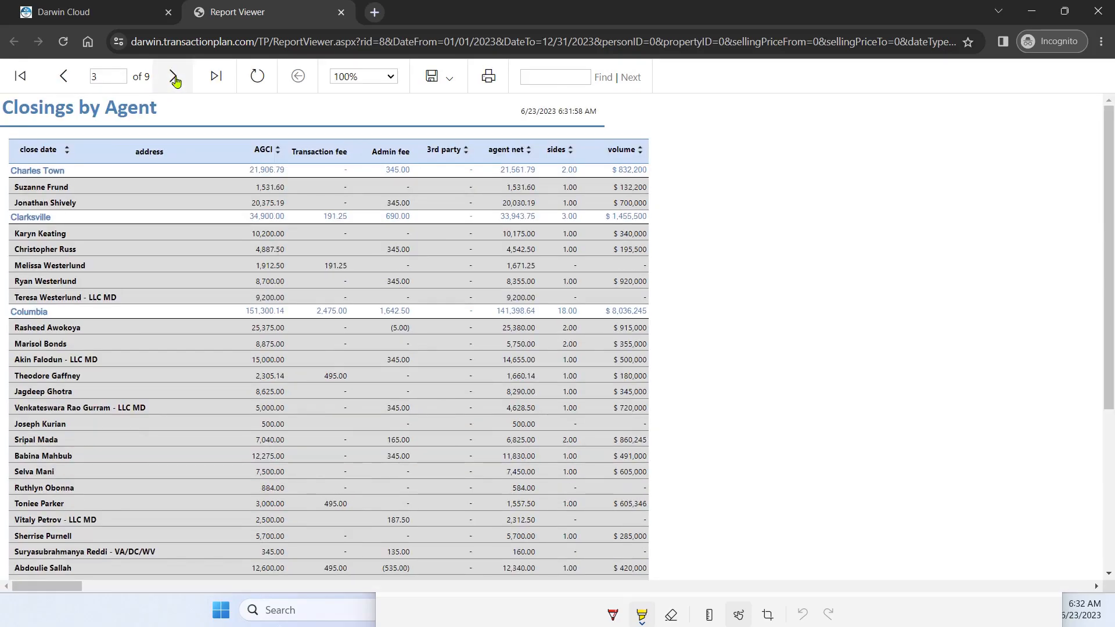
- Reopen the last launched report in Darwin Cloud and add the Profit by Agent and Samson Admin Fee custom total columns
click(83, 11)
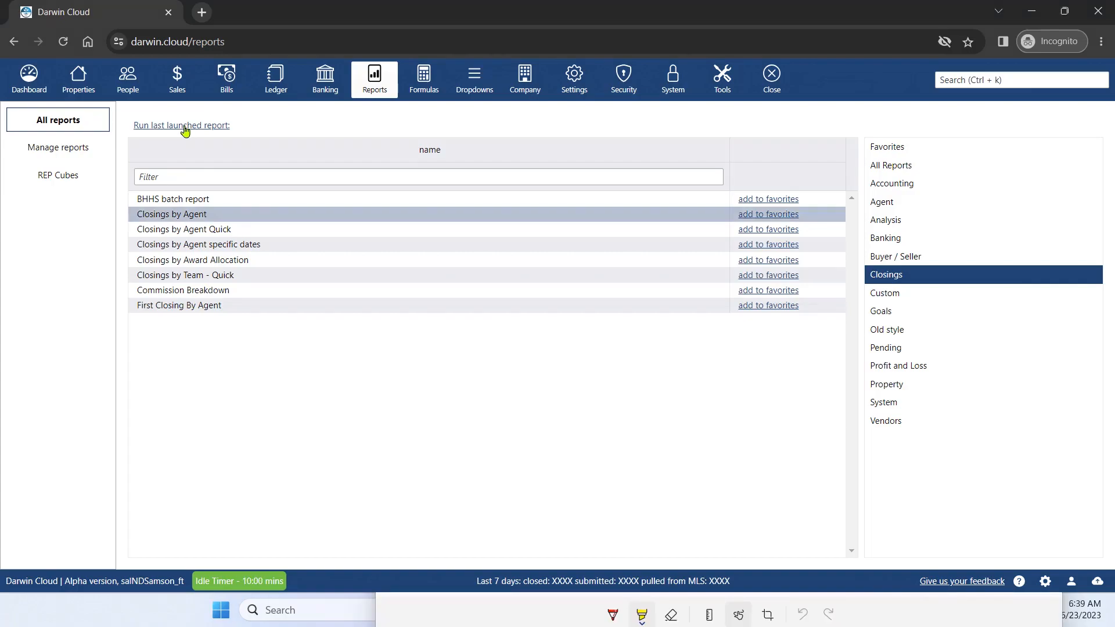
click(185, 127)
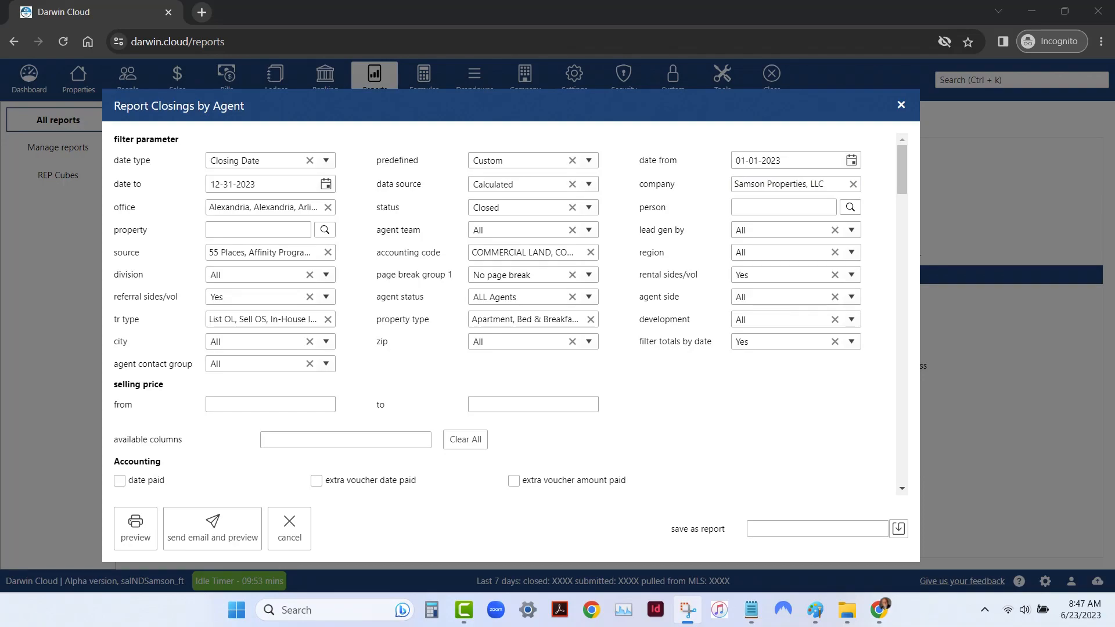
scroll(895, 233, down, 12)
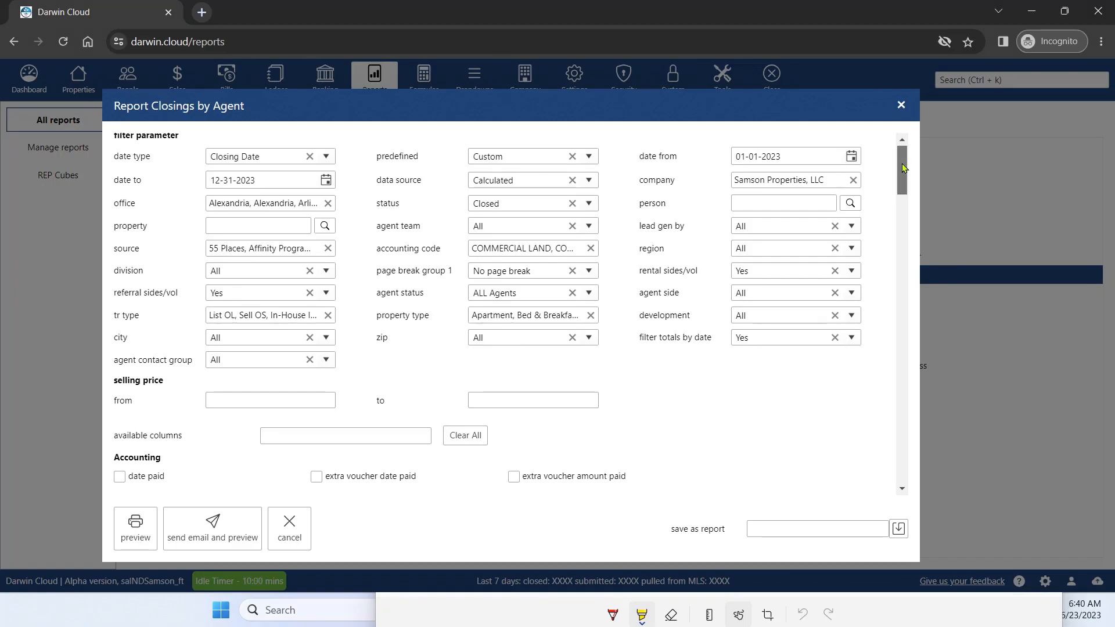
scroll(895, 233, down, 5)
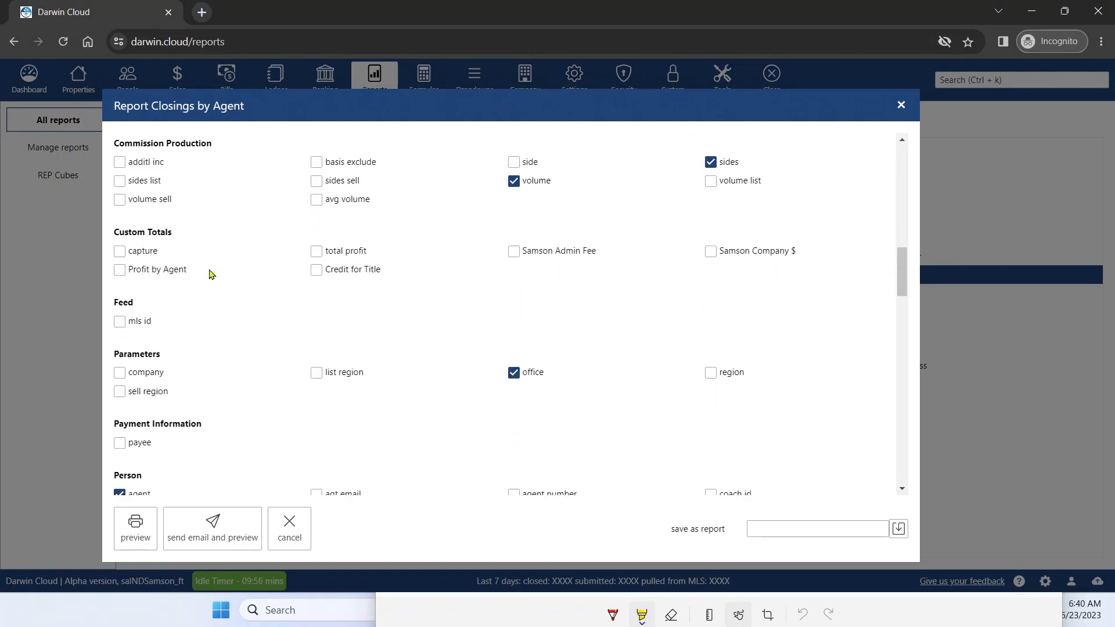
click(119, 272)
click(515, 254)
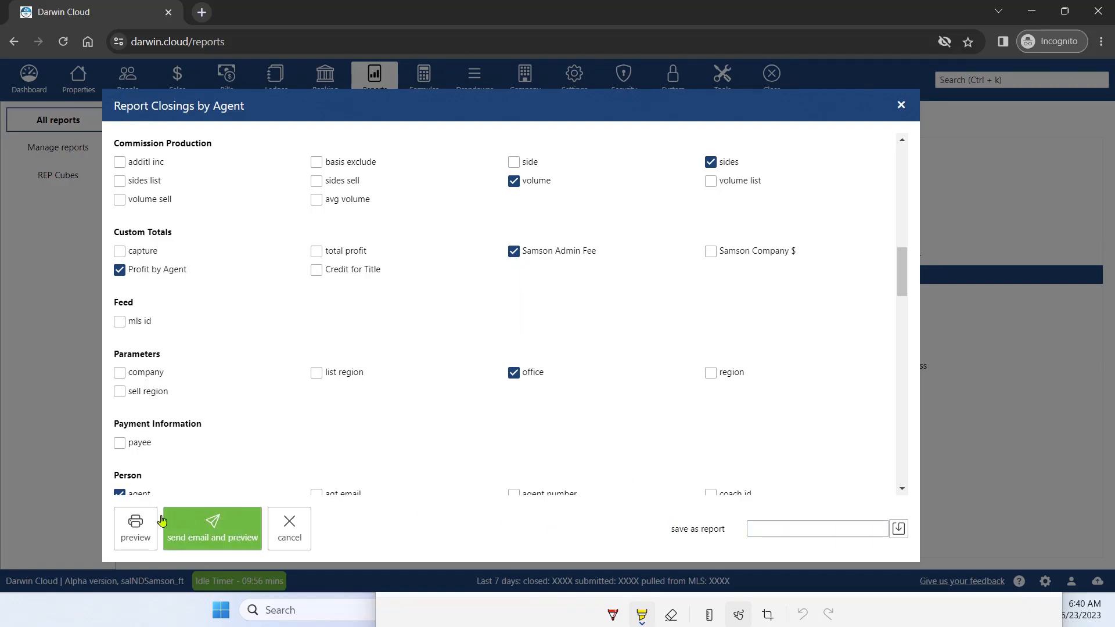
- Preview the report, page through to page 3, and expand the agent-level closing details back on the first page
click(142, 526)
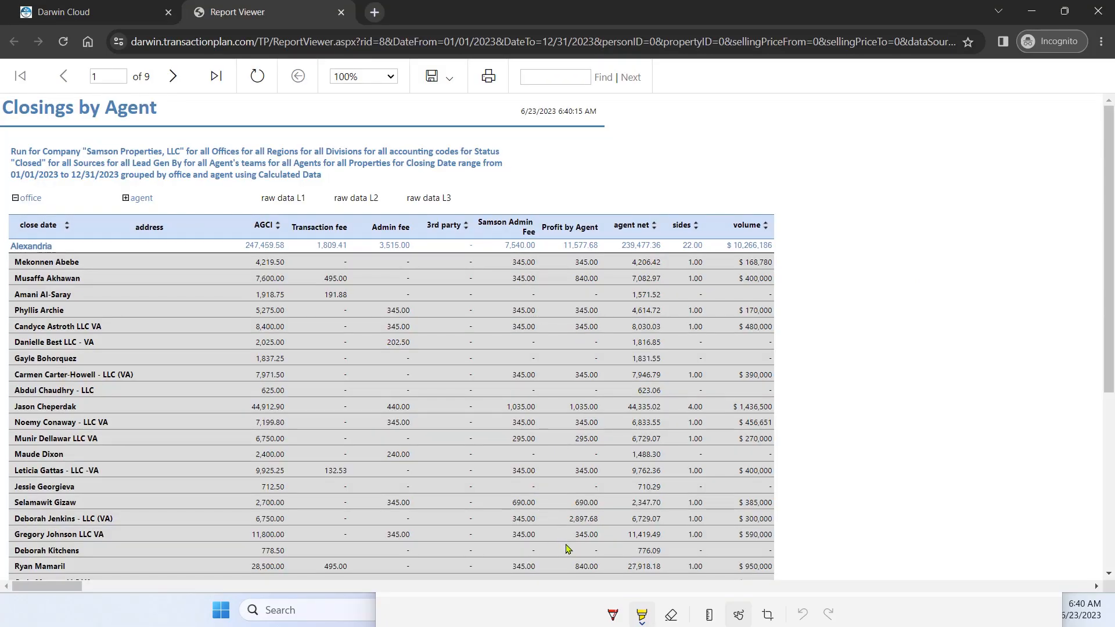
click(174, 77)
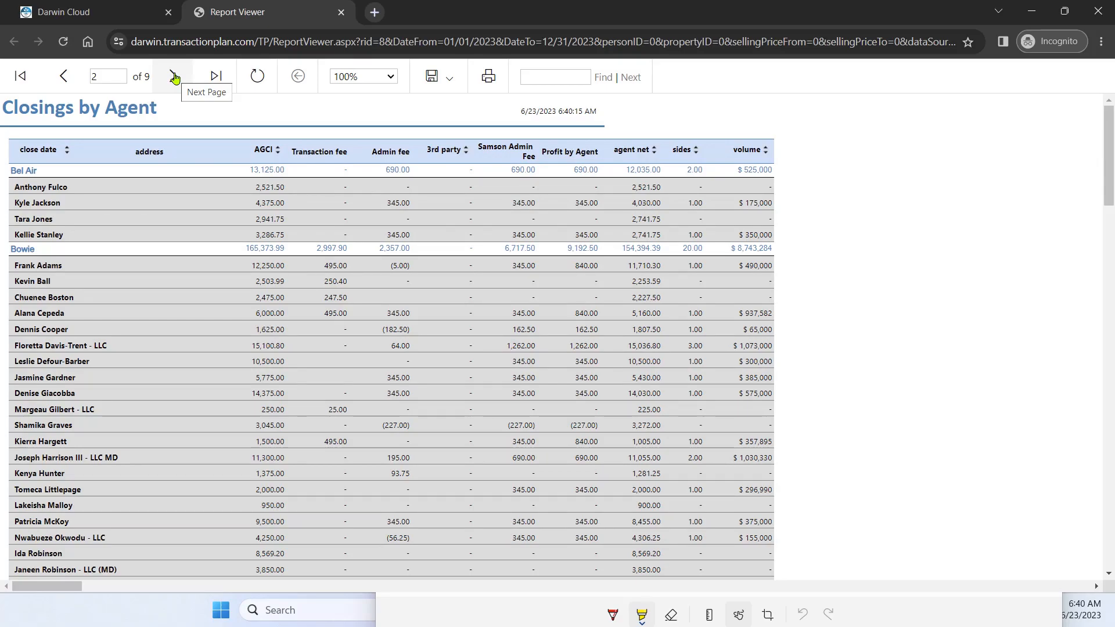
click(174, 76)
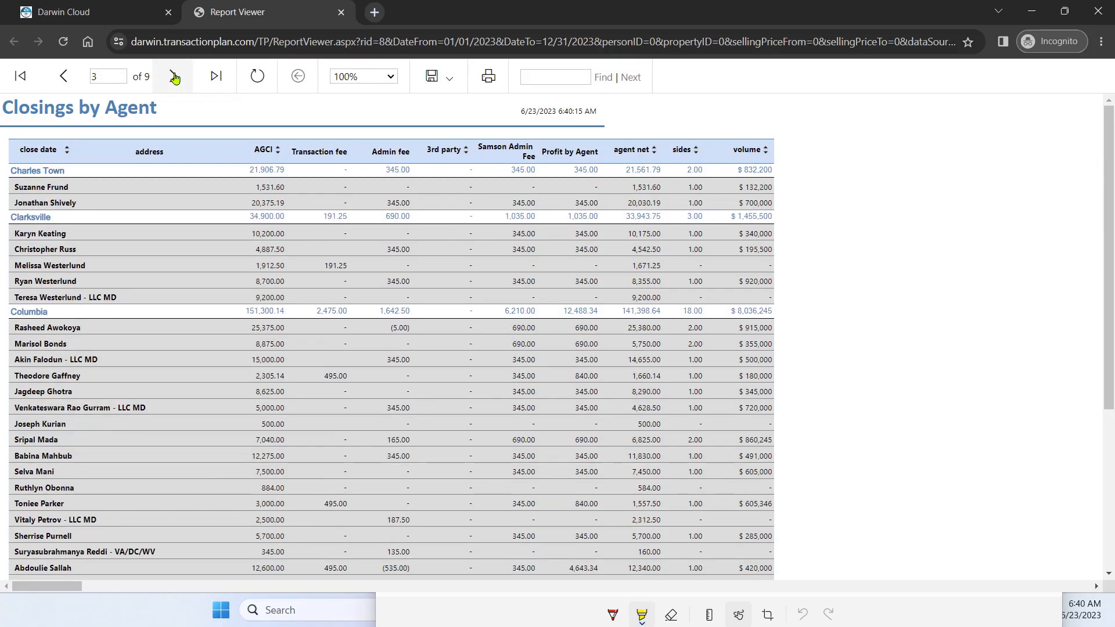
click(21, 77)
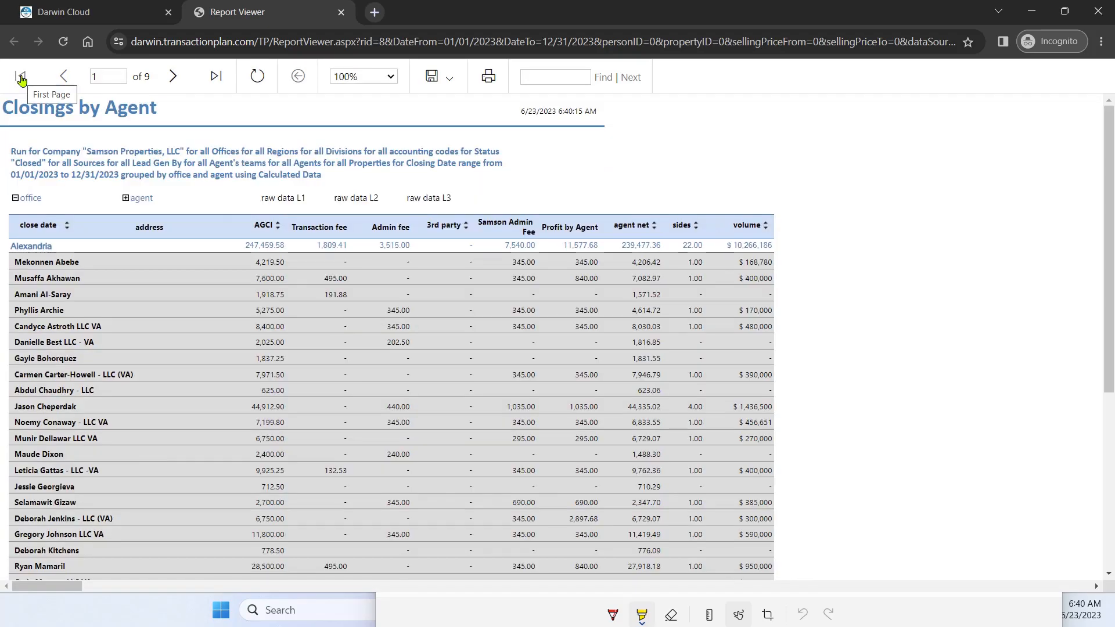
click(126, 199)
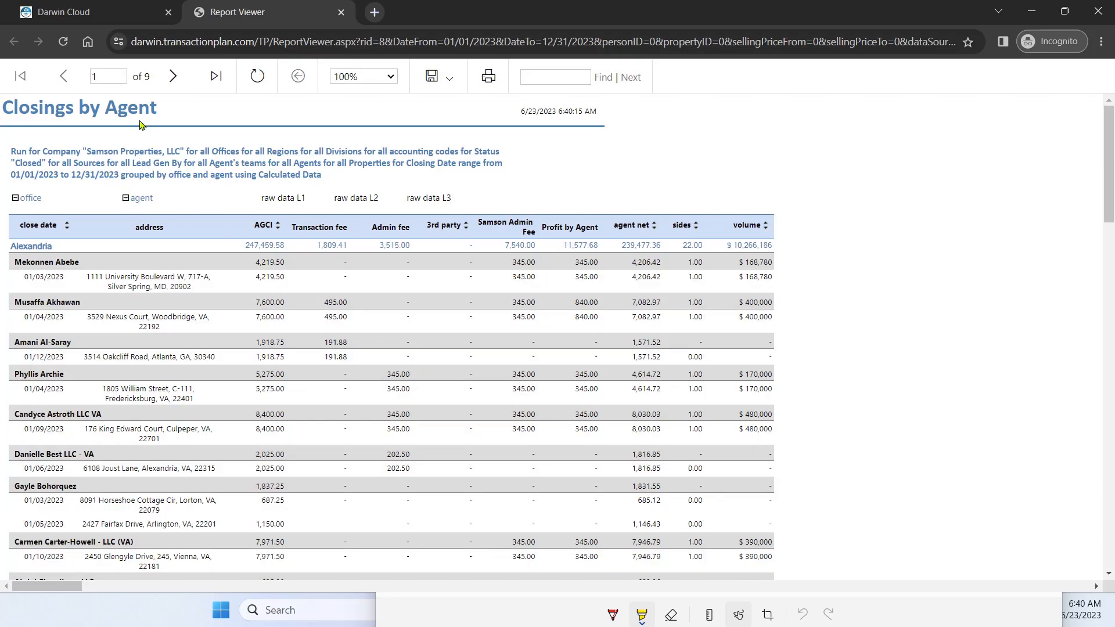
- Reopen the last launched report in Darwin Cloud and save it as "My Custom Closing Report"
click(122, 15)
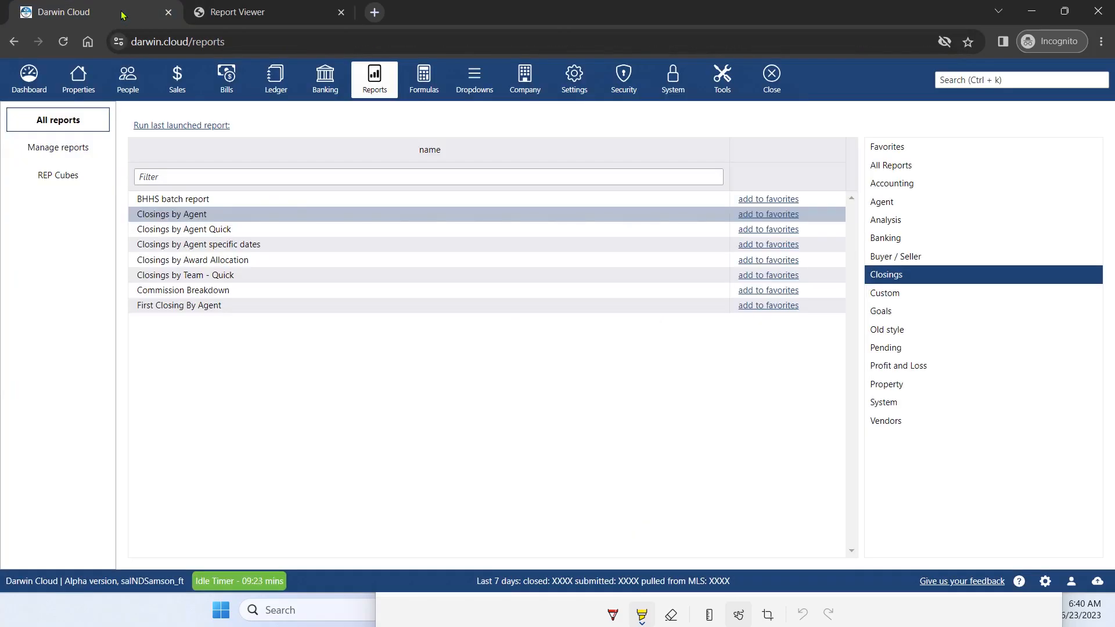
click(176, 129)
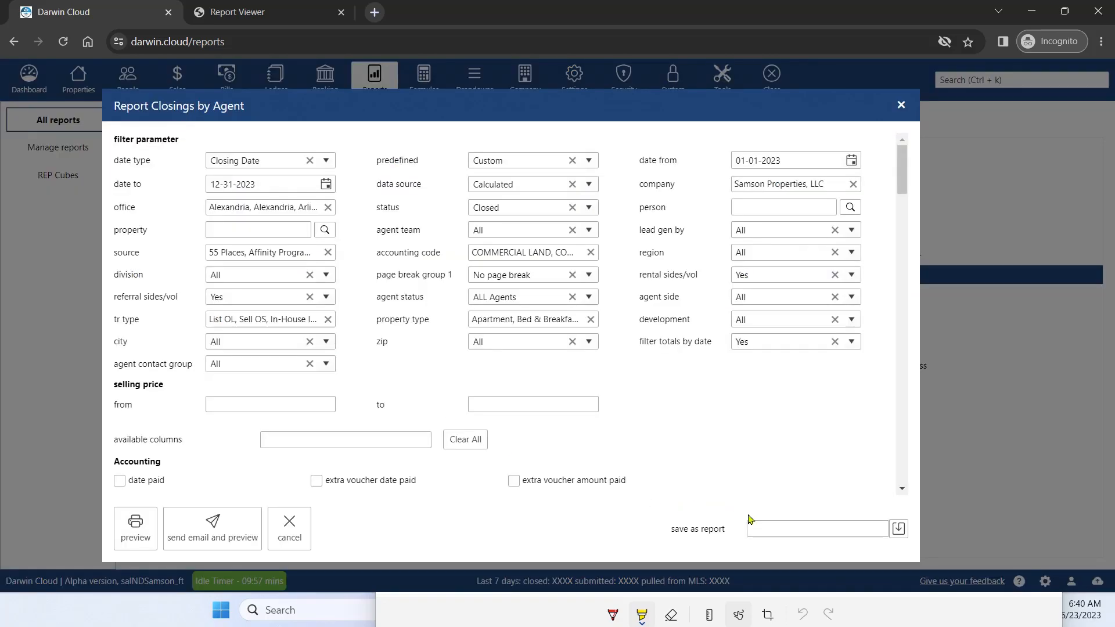
click(764, 528)
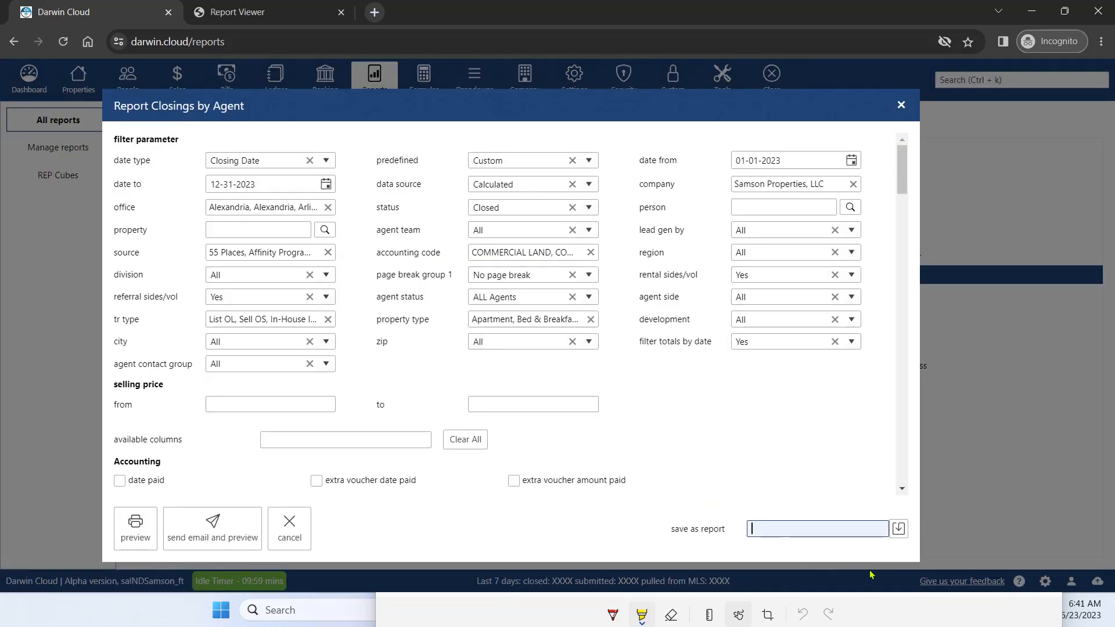
text(My Custom Closing Report)
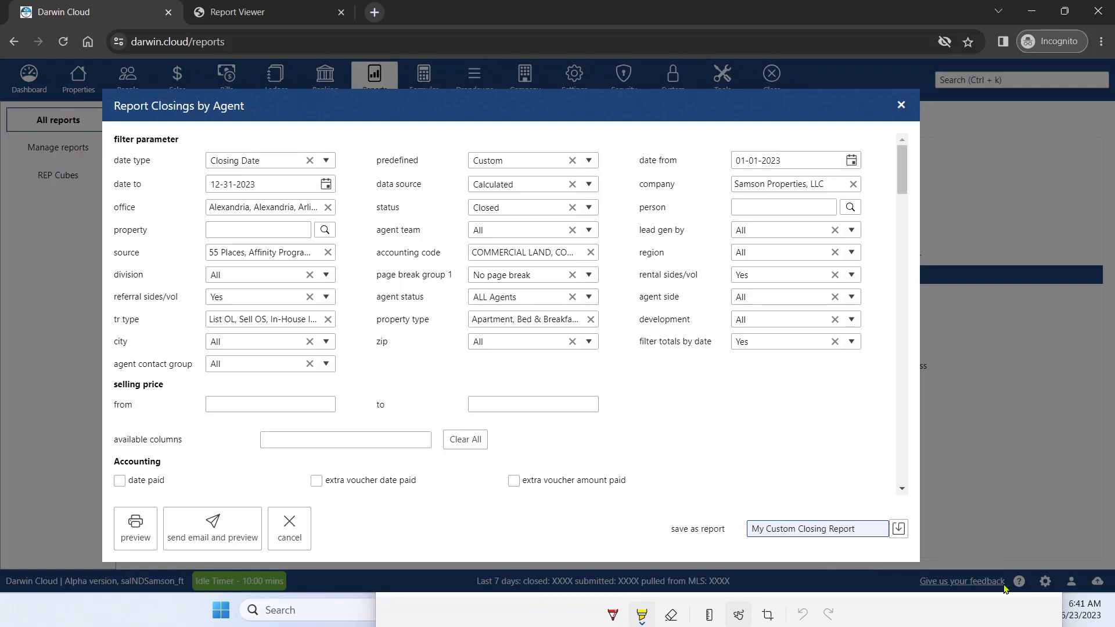
click(899, 528)
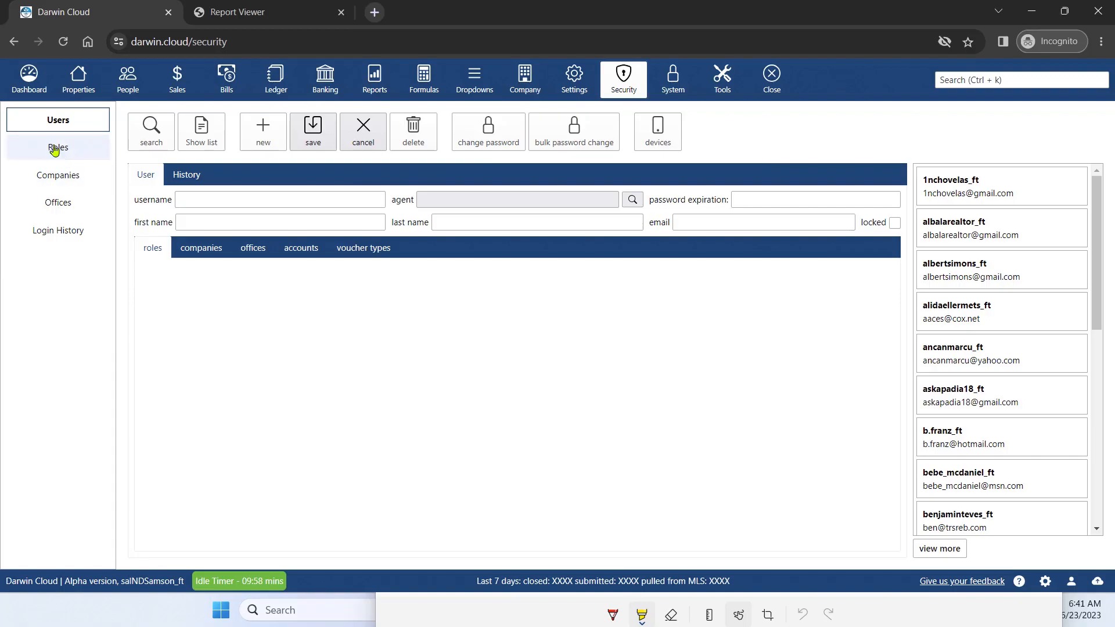
- Allow the Super admin security role to access My Custom Closing Report and save the role
click(52, 148)
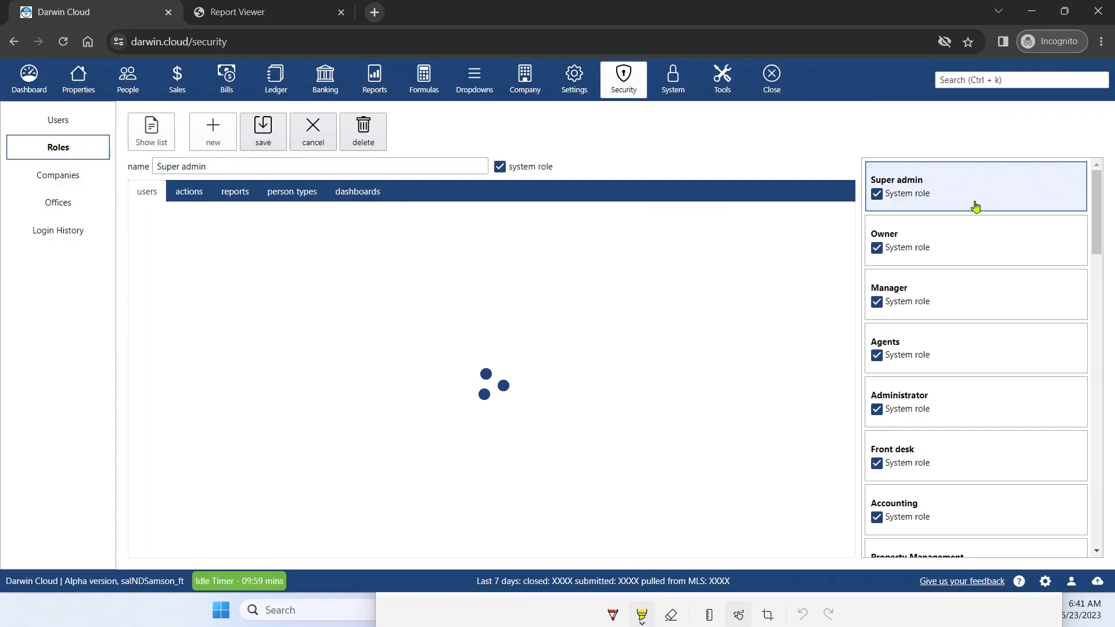
click(242, 199)
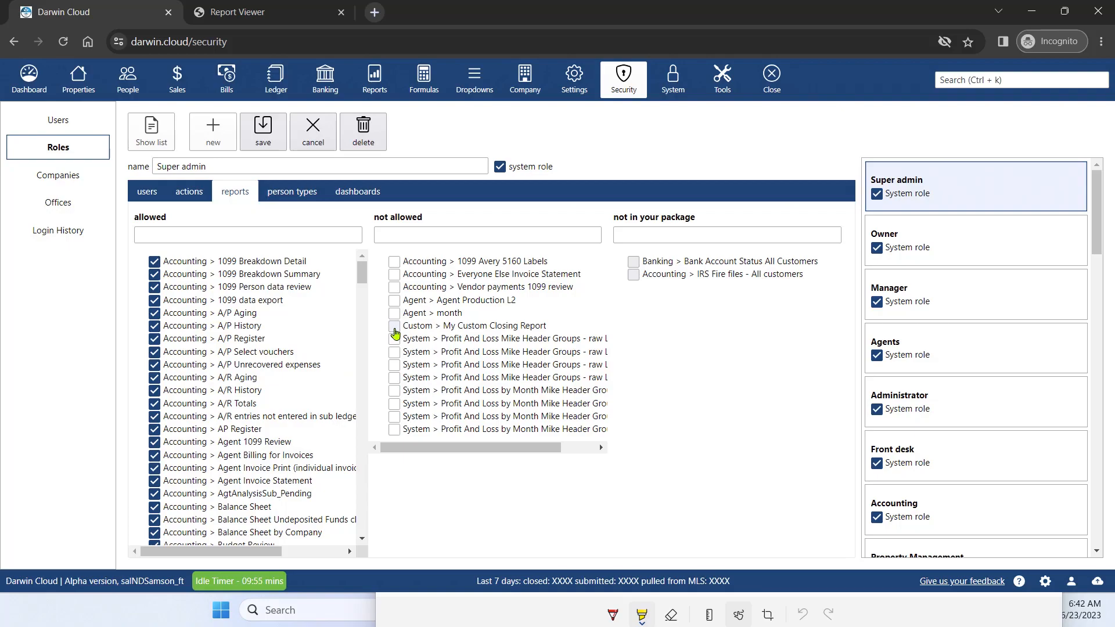
click(394, 327)
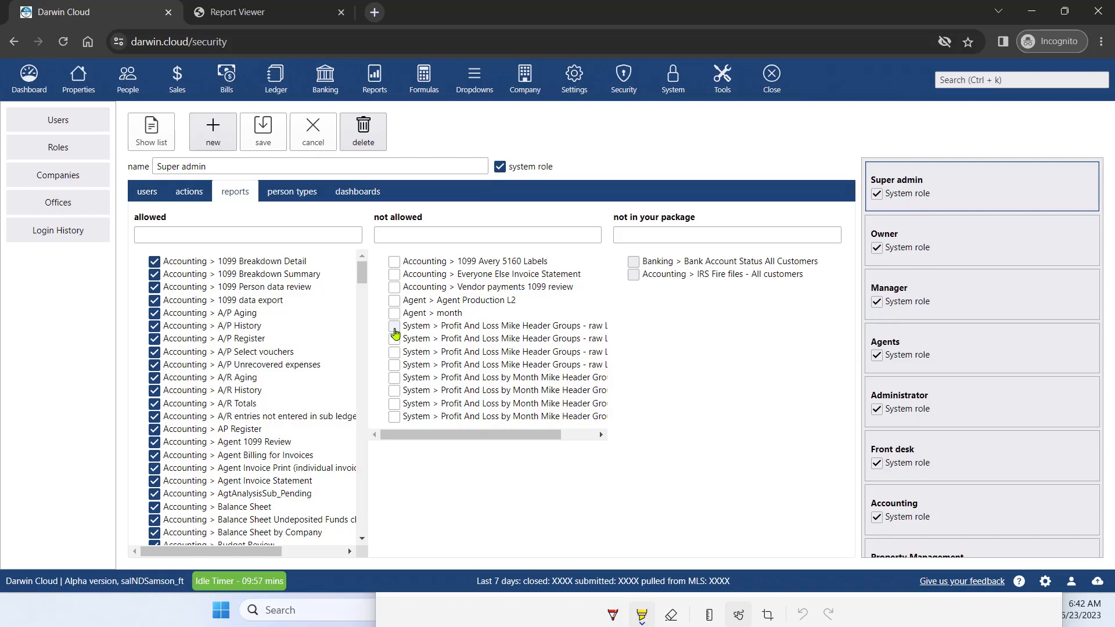
click(274, 144)
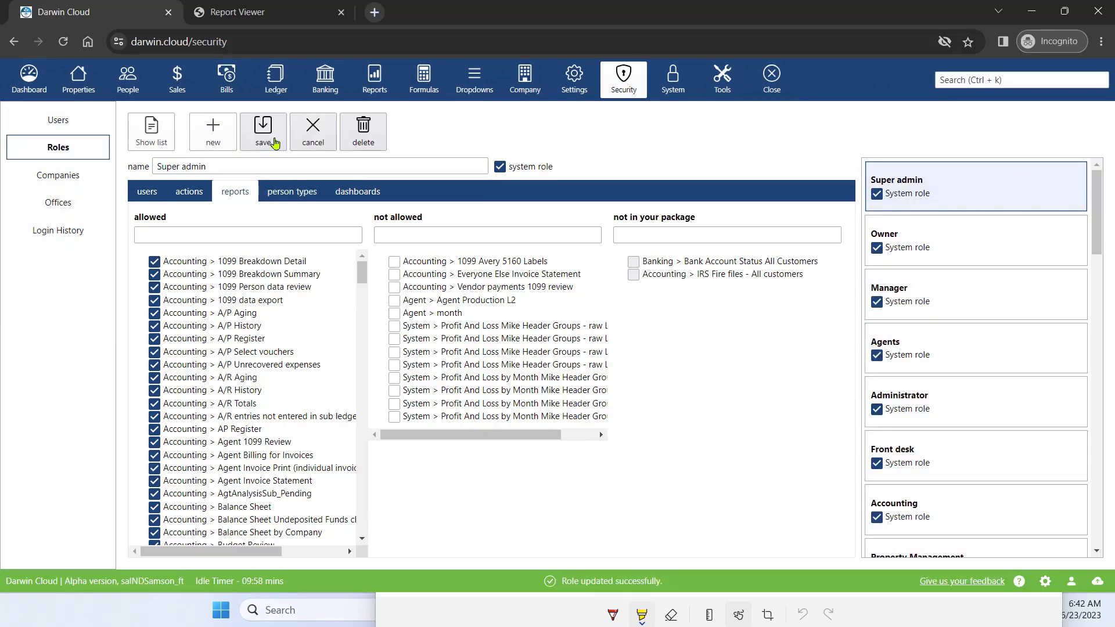
- Allow the Owner security role to access My Custom Closing Report and save the role
click(940, 247)
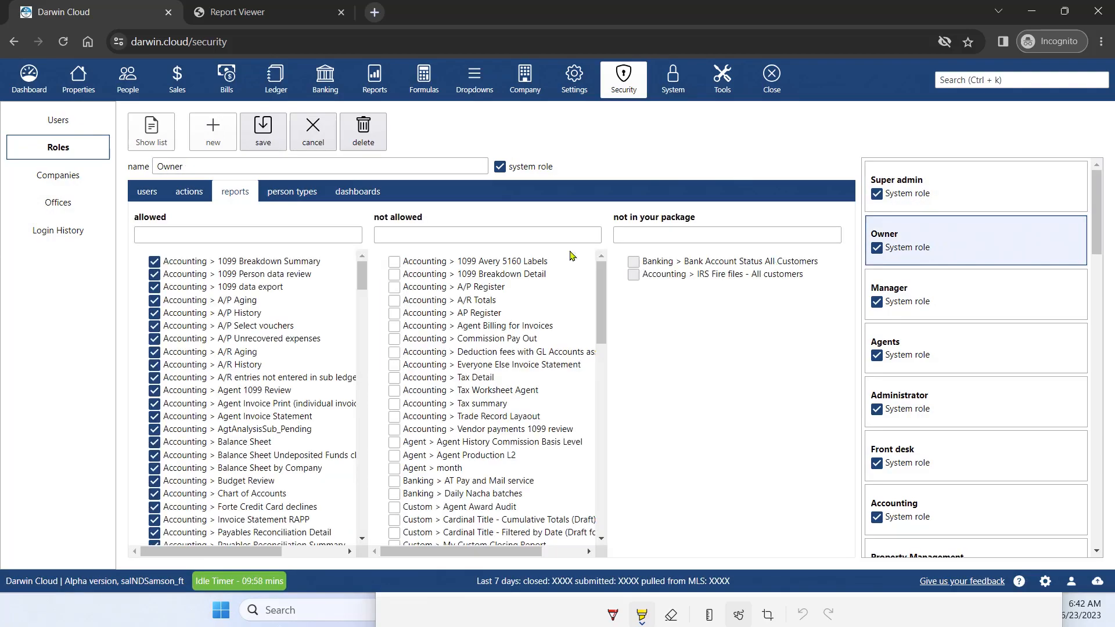
click(483, 239)
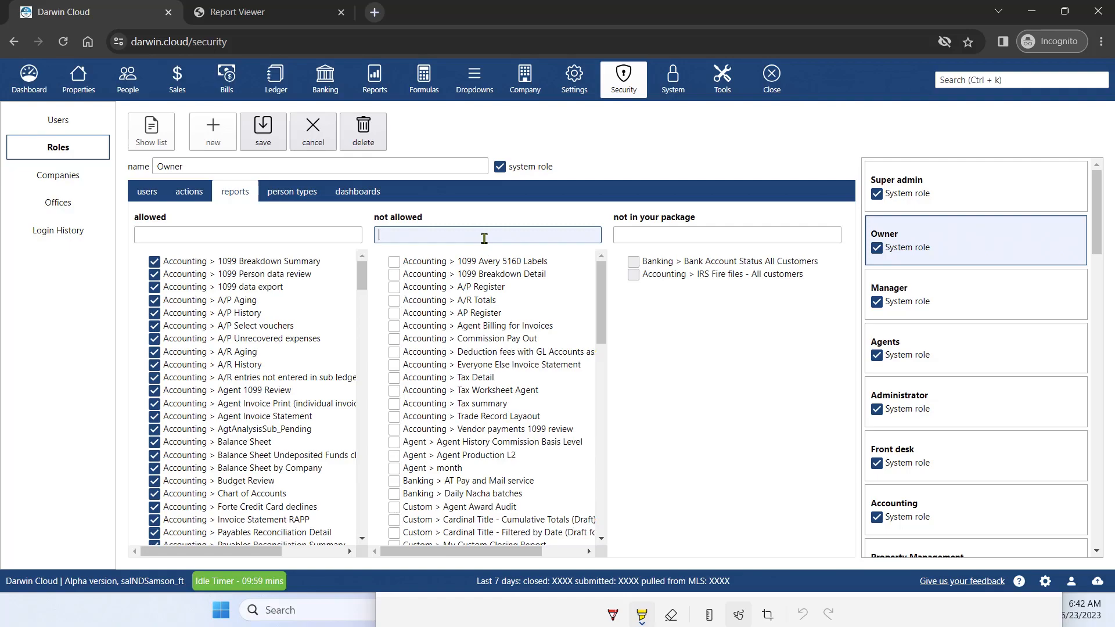
text(my)
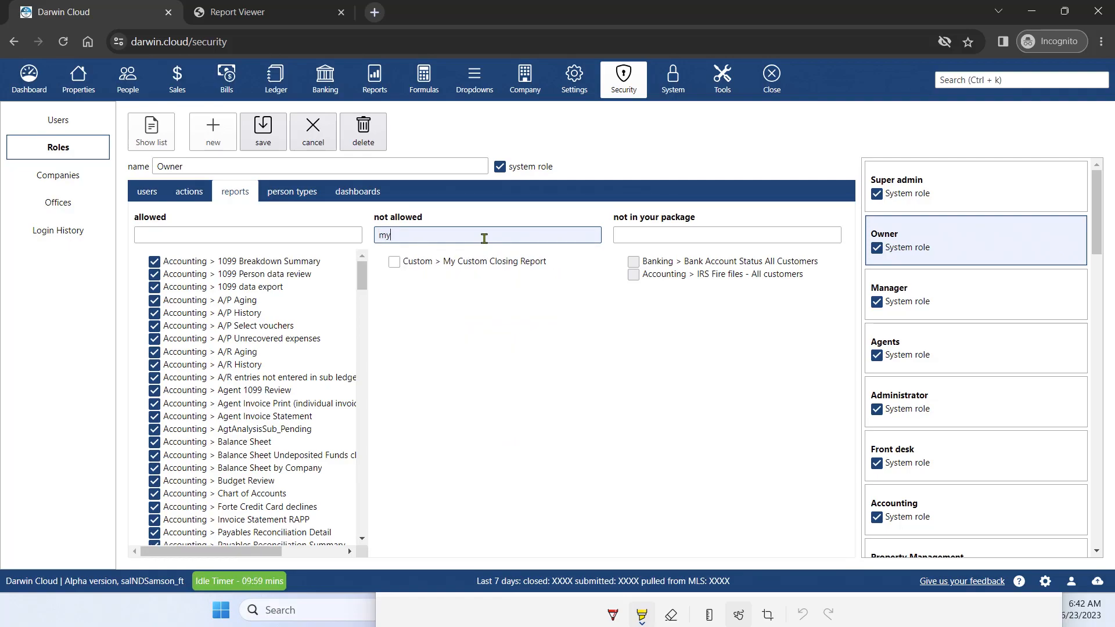
click(395, 261)
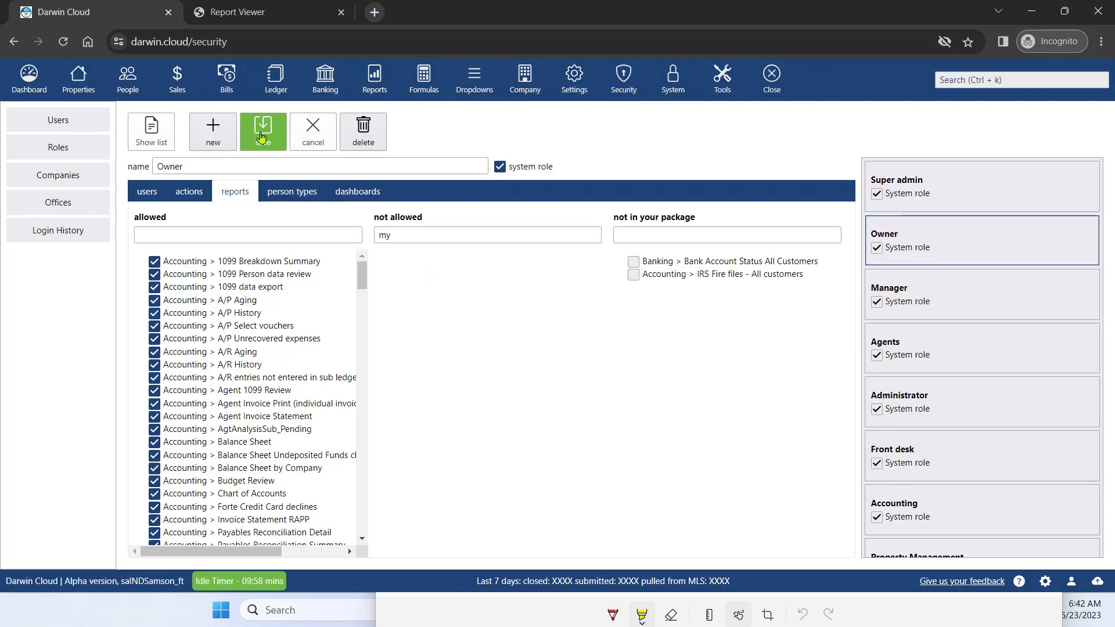
click(262, 137)
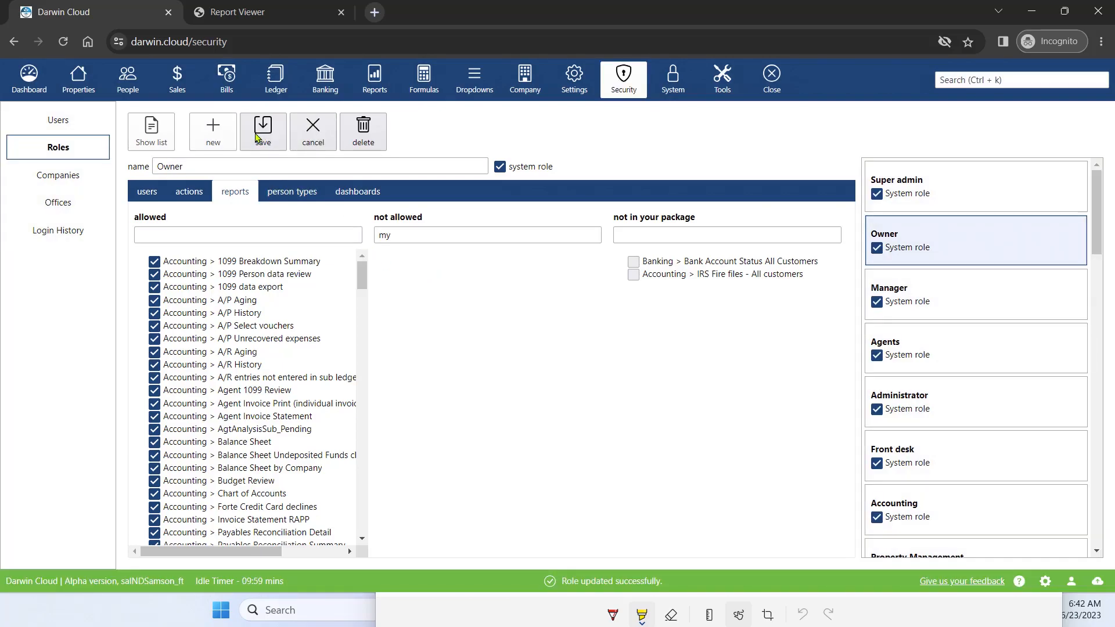
- Open My Custom Closing Report from the Custom report category, review its filters and available columns, and close it without running it
click(378, 90)
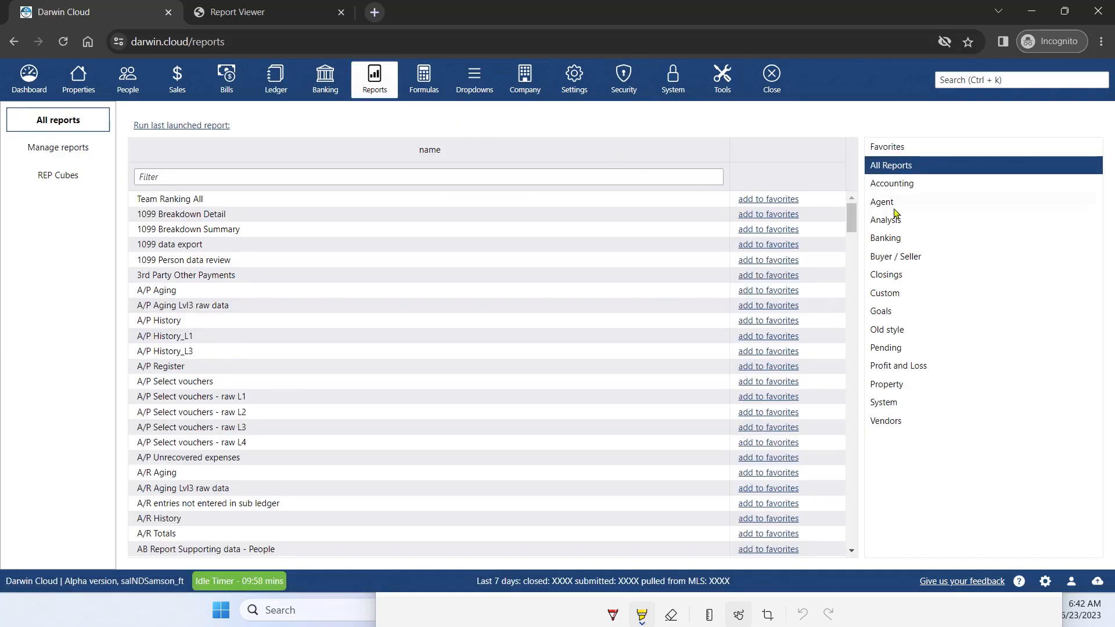
click(897, 296)
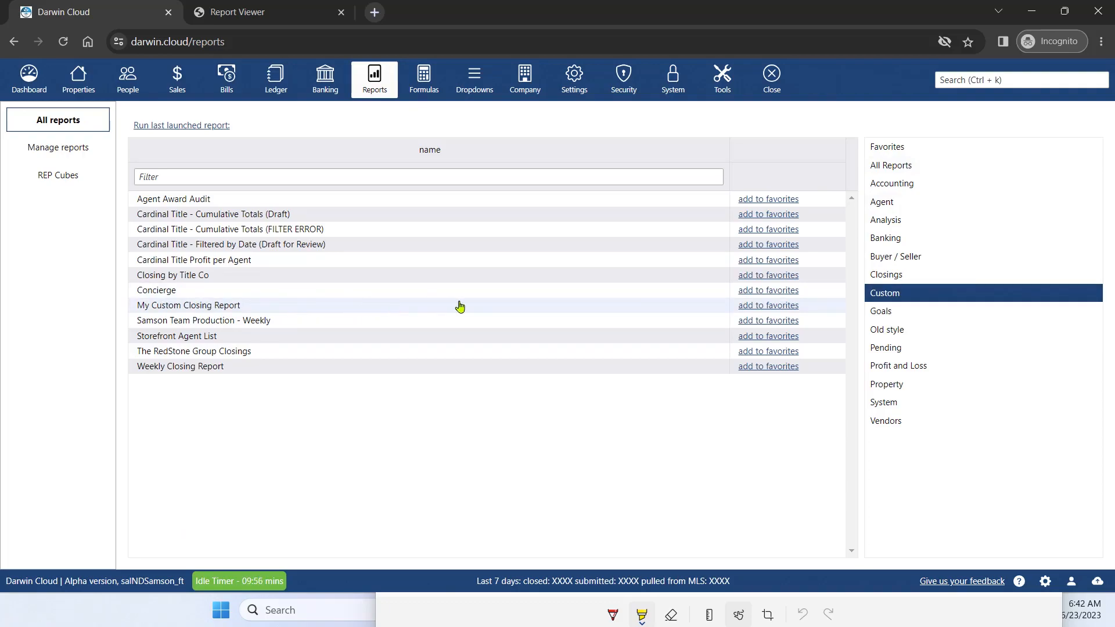
click(196, 309)
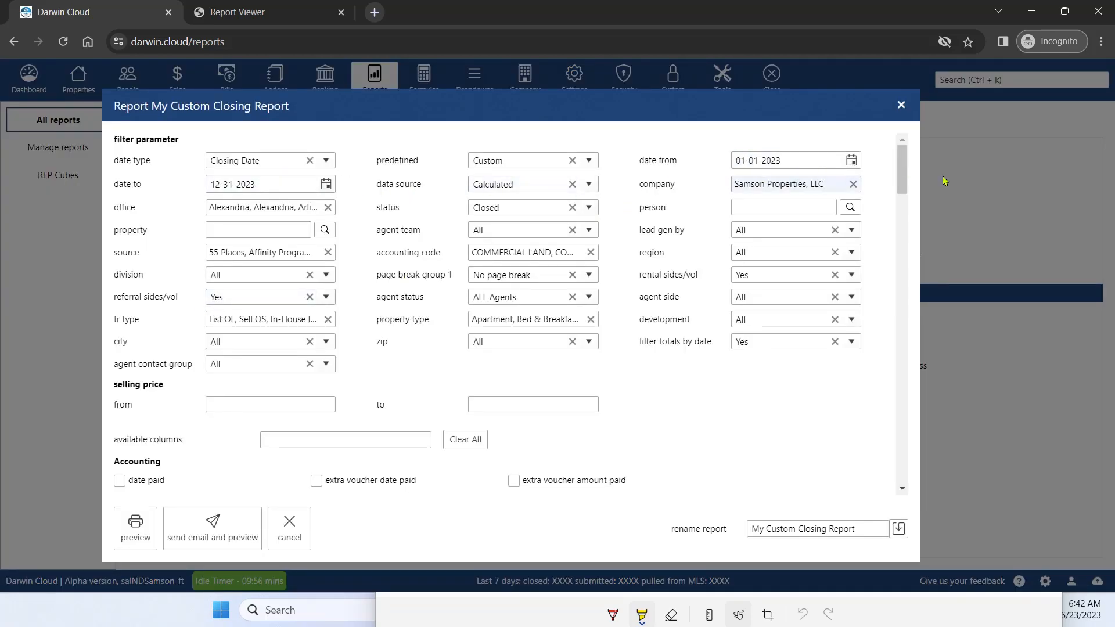
drag(902, 179, 894, 225)
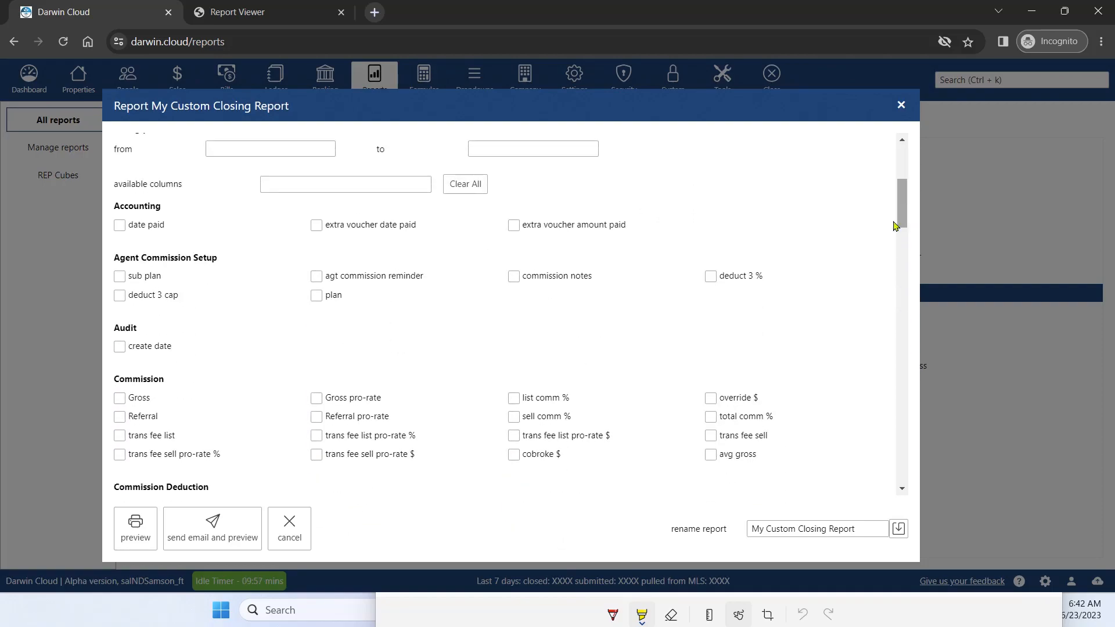
click(294, 532)
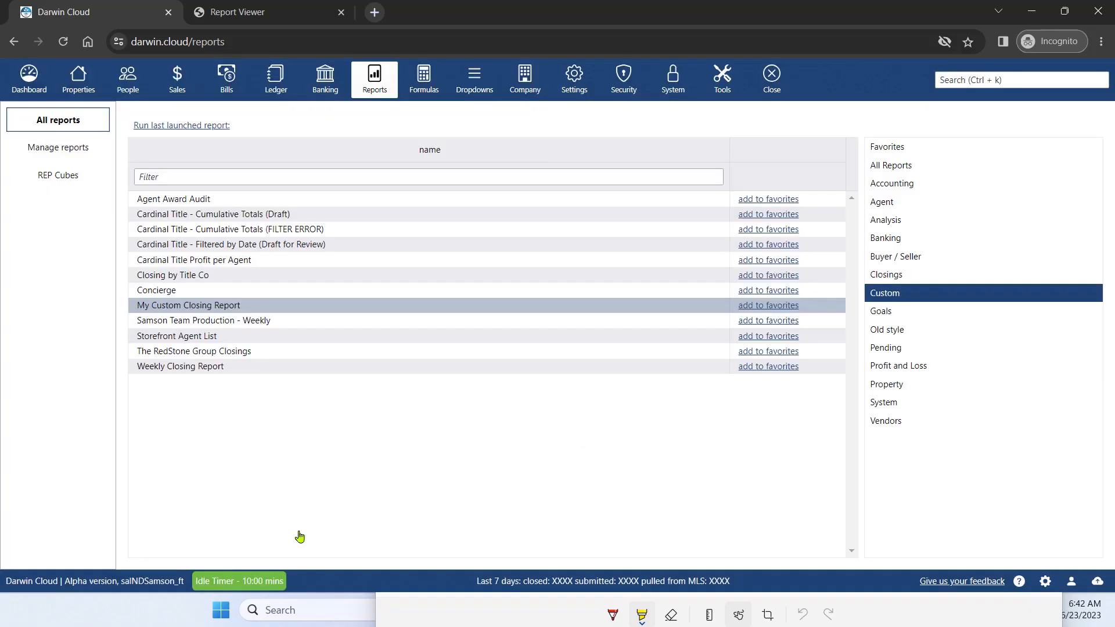
- Add My Custom Closing Report to the favorites and display the Favorites report category
click(766, 306)
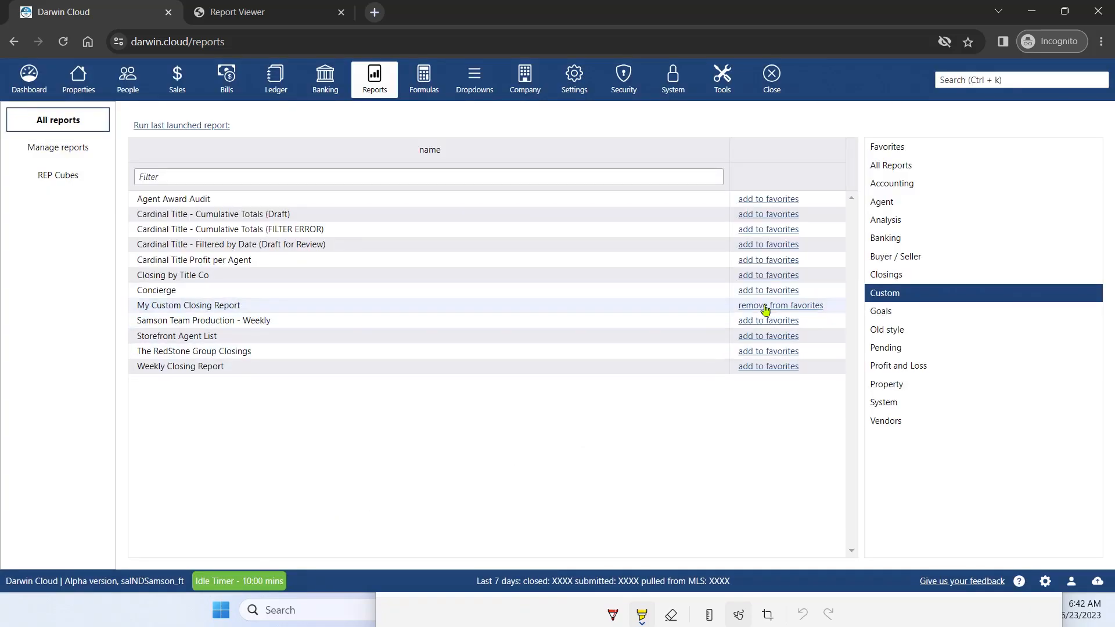
click(893, 149)
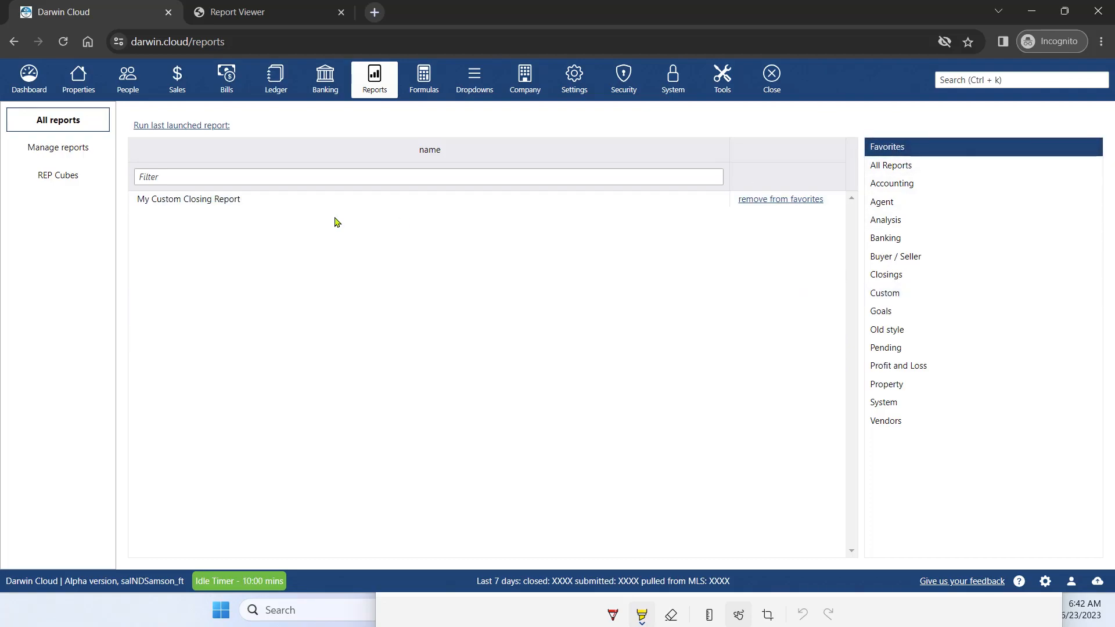